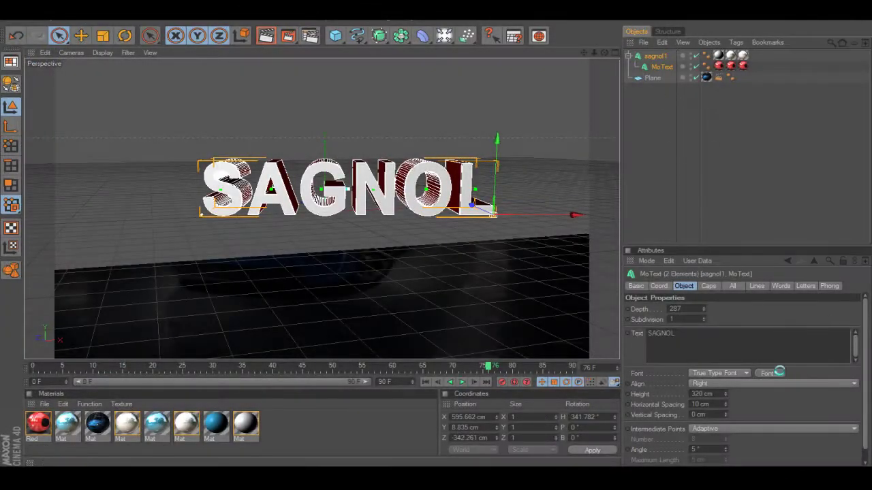
Switch the SAGNOL MoText to a graffiti font and shift the text slightly in the scene.
left_click(770, 373)
type("ras")
key("Return")
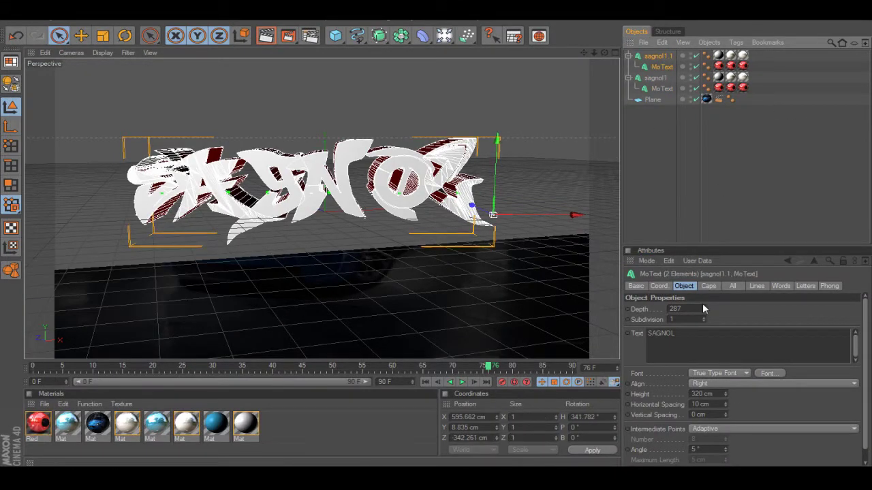
left_click_drag(492, 215, 488, 209)
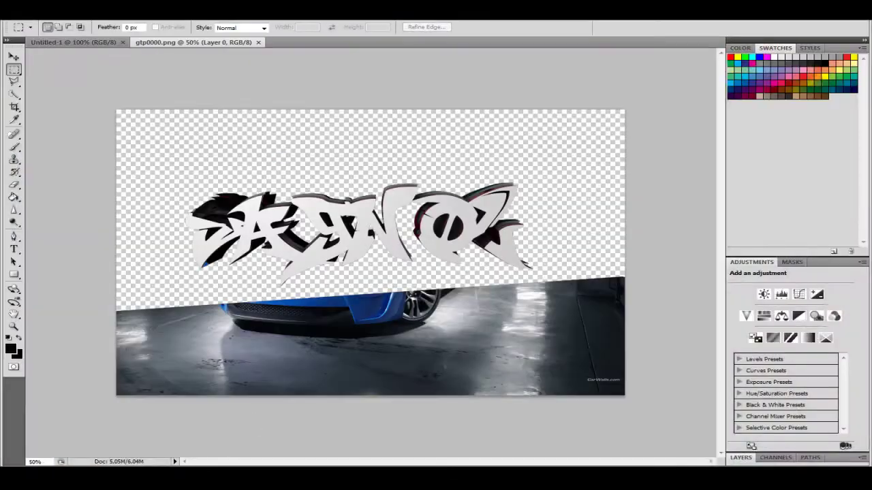
Create a new 1680×1050 px blank document.
key("ctrl+n")
type("1050")
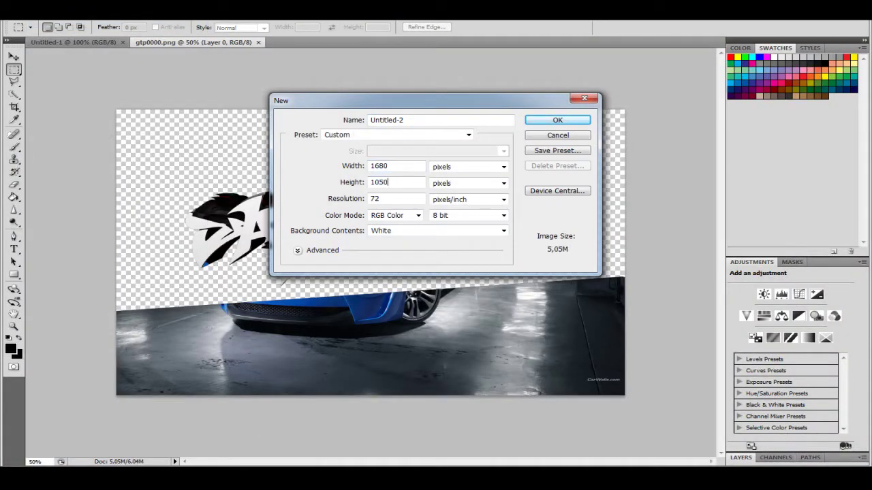
key("Return")
Copy the lassoed graffiti lettering from gtp0000.png and paste it into the new document.
key("ctrl+shift+Tab")
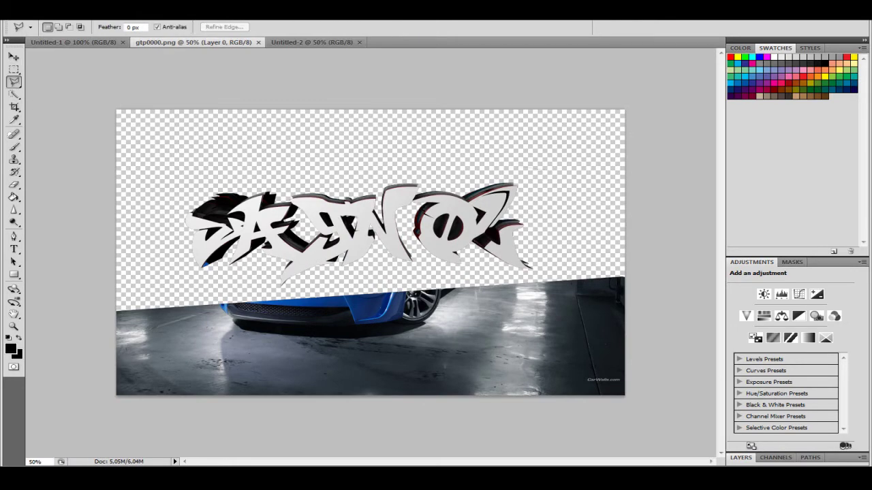
key("ctrl+c")
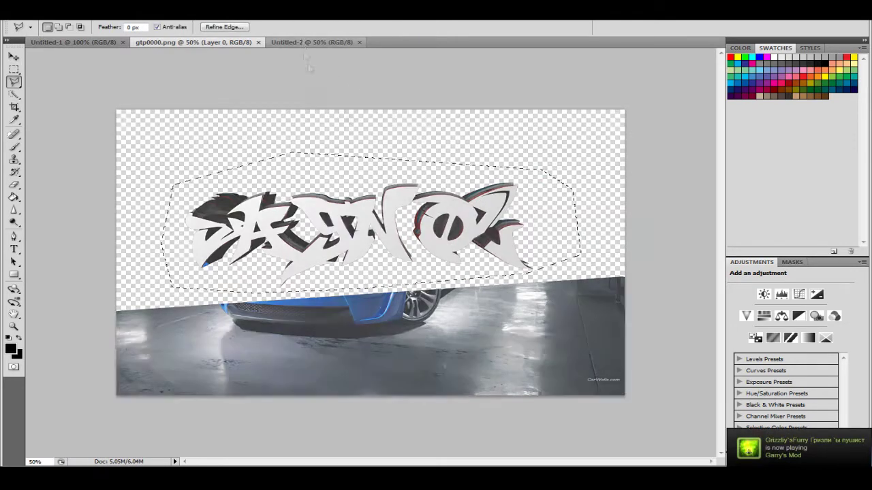
key("ctrl+Tab")
key("ctrl+v")
Select the Background layer and fill it with black.
key("v")
left_click(749, 459)
left_click(784, 372)
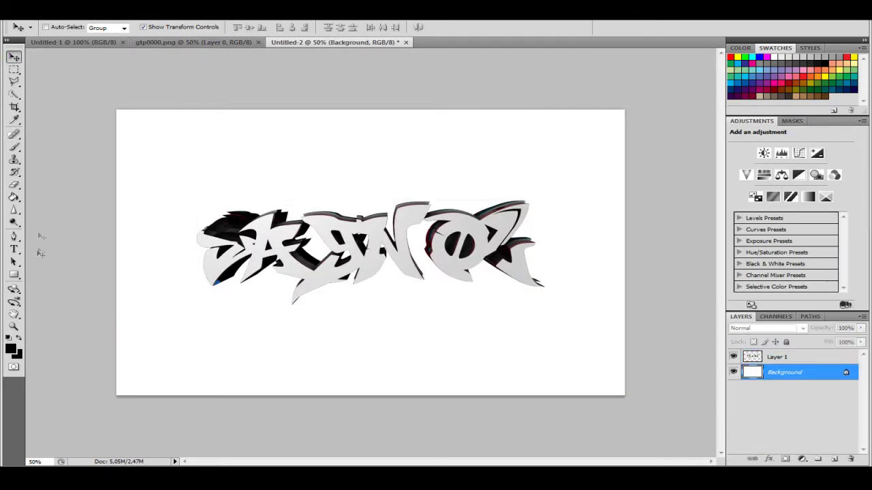
left_click(352, 201)
On a new layer, paint a large soft purple glow at the canvas centre.
left_click(834, 459)
key("b")
right_click(378, 209)
left_click(492, 326)
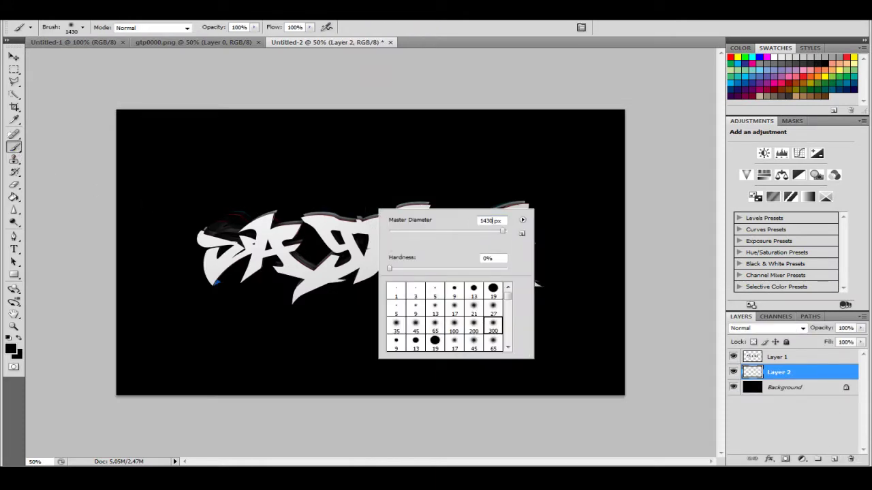
key("Escape")
key("i")
left_click(10, 348)
left_click(704, 165)
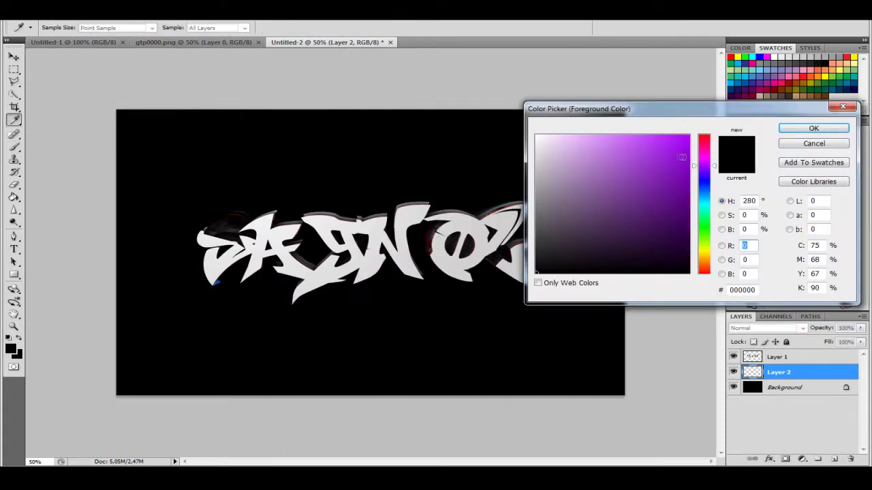
left_click(681, 157)
left_click(814, 128)
key("b")
left_click(371, 170)
Switch the colour to orange and paint an orange glow over the purple centre.
right_click(341, 160)
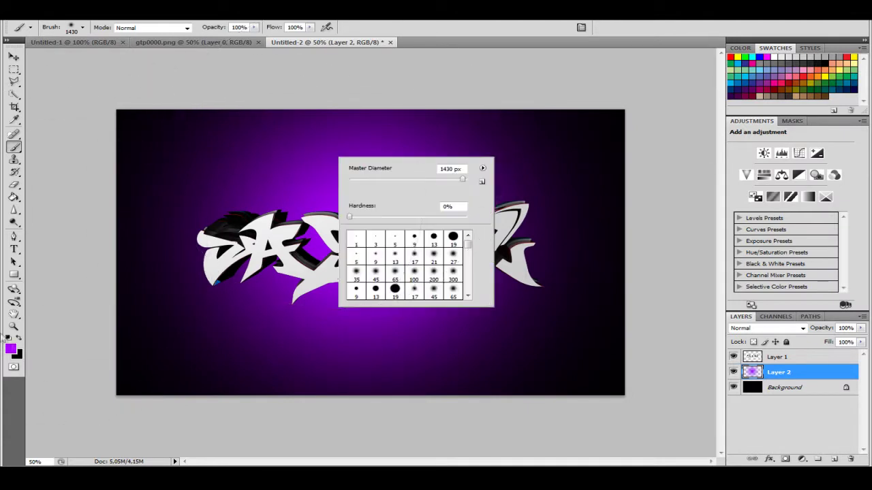
key("Escape")
key("i")
left_click(10, 349)
left_click(704, 228)
left_click(793, 131)
key("b")
right_click(374, 218)
key("Escape")
left_click(381, 213)
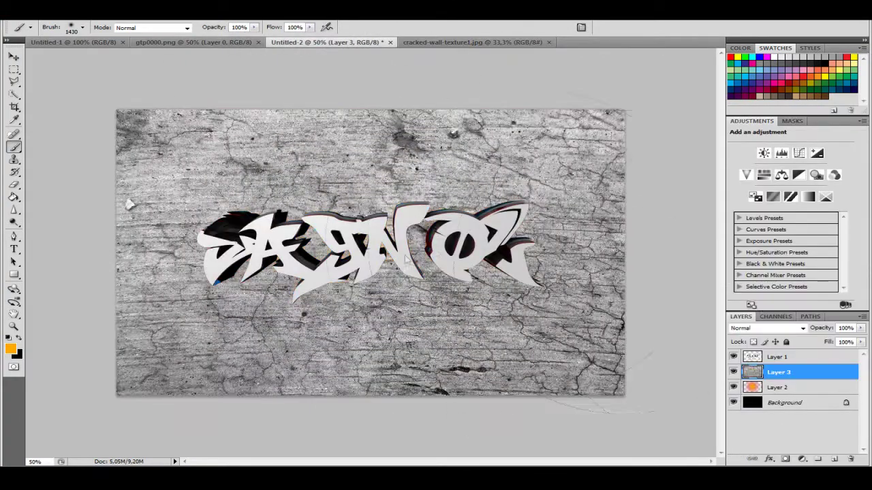
Set the cracked wall texture to Multiply, close Untitled-1, and darken the top-left corner.
left_click(766, 328)
left_click(756, 97)
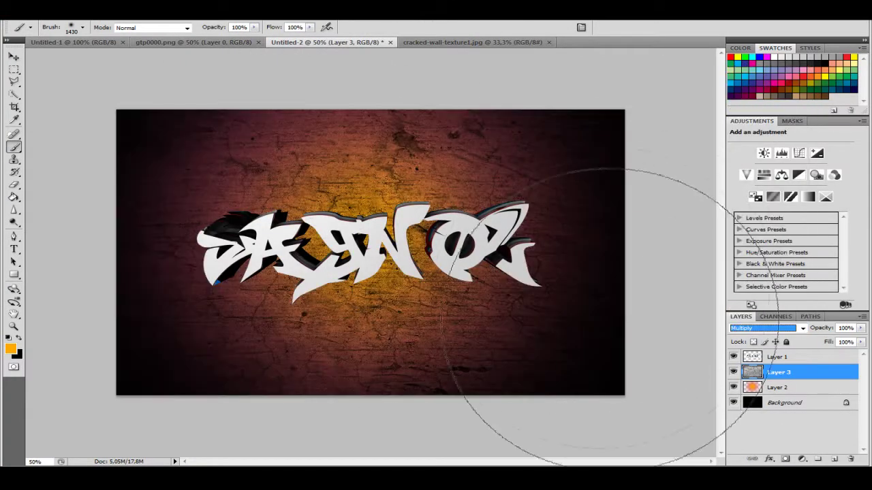
left_click(122, 42)
left_click_drag(139, 167, 148, 203)
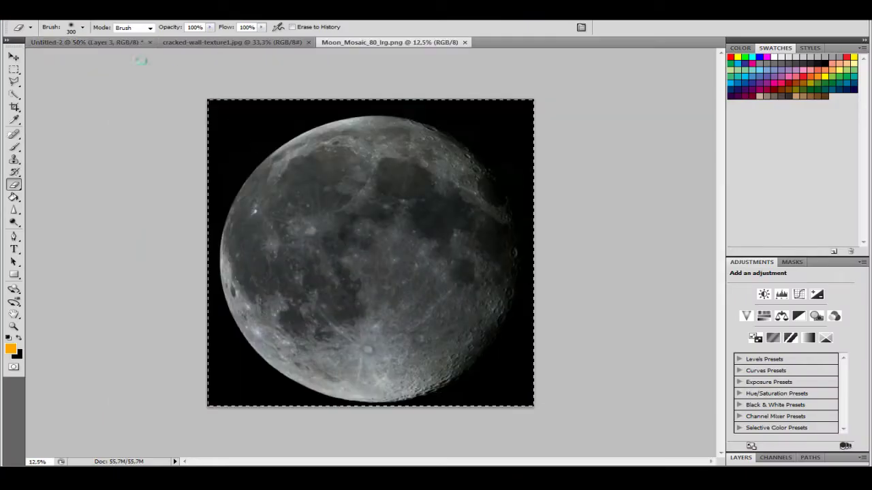
Scale the moon down toward the upper left and blend it in Screen mode.
left_click(85, 42)
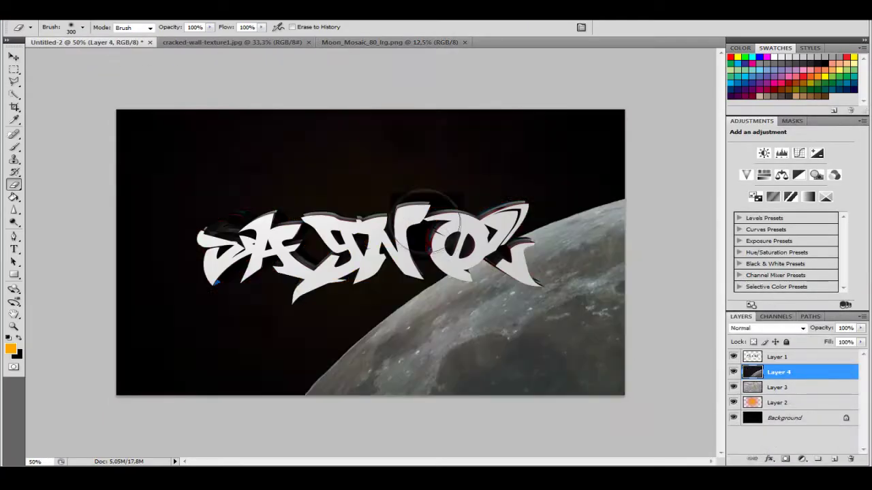
key("ctrl+t")
mouse_move(624, 395)
left_mouse_down()
mouse_move(545, 366)
mouse_move(197, 81)
mouse_move(221, 109)
left_mouse_up()
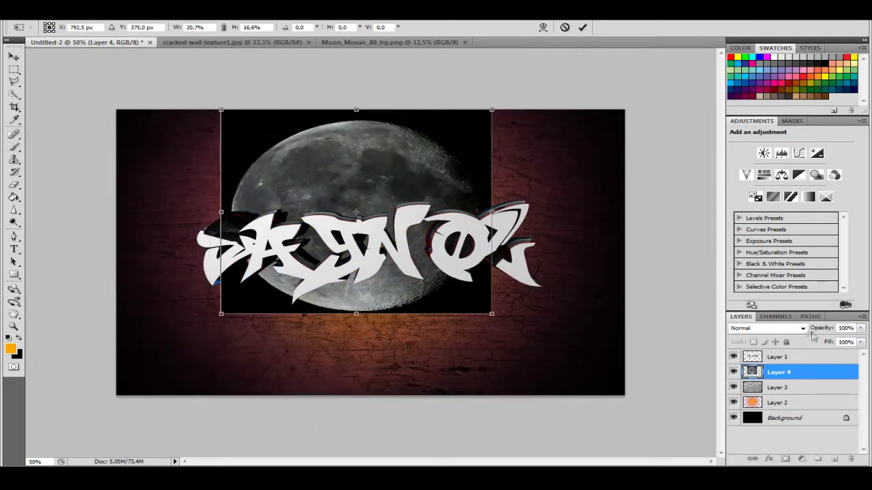
left_click(768, 328)
left_click(763, 148)
left_click_drag(481, 309, 418, 289)
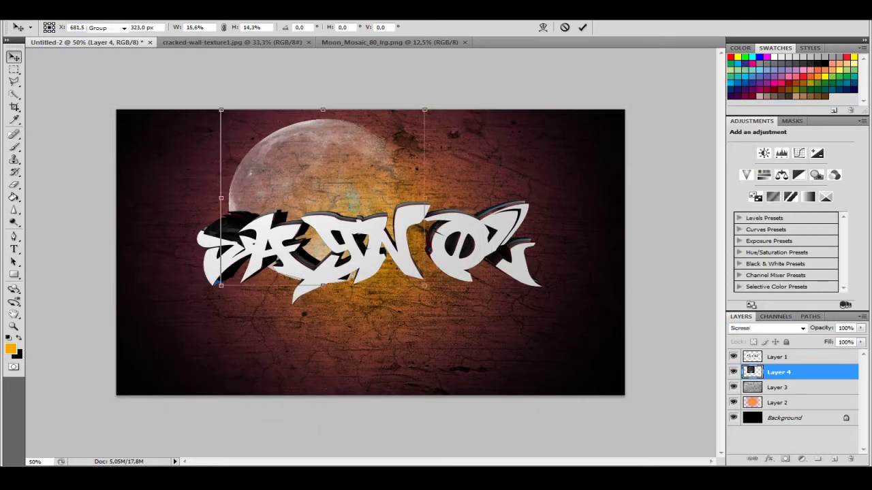
double_click(337, 161)
Duplicate the moon layer twice.
right_click(778, 372)
left_click(788, 148)
key("Return")
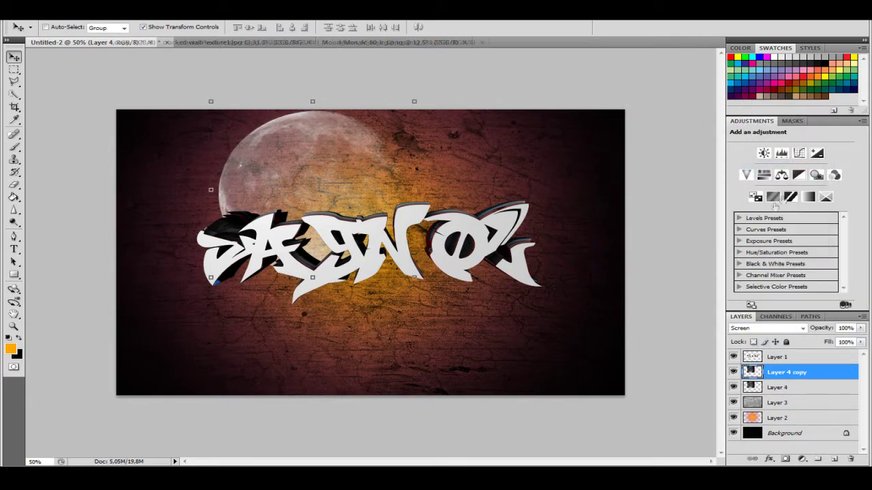
right_click(784, 372)
left_click(788, 148)
key("Return")
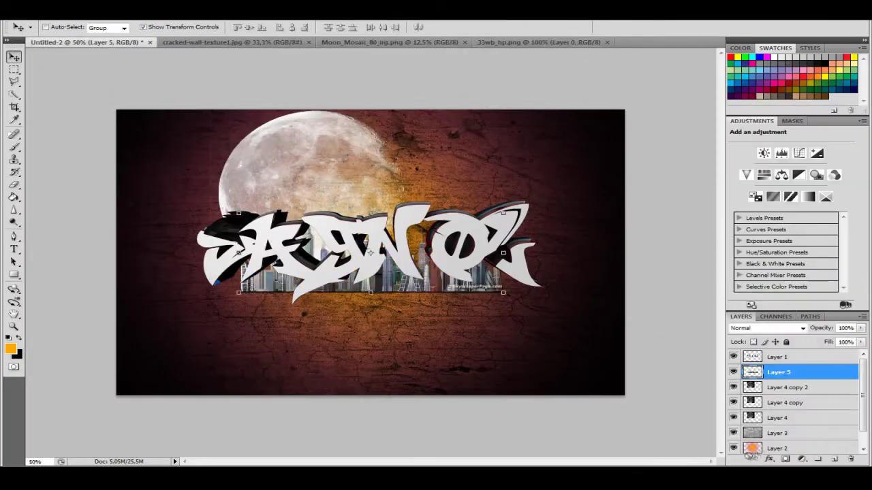
Erase the skyline's white background with Magic Eraser and tuck its base behind the lettering.
mouse_move(442, 266)
left_mouse_down()
mouse_move(446, 202)
mouse_move(590, 180)
left_mouse_up()
key("ctrl+plus")
left_click(370, 252, "ctrl")
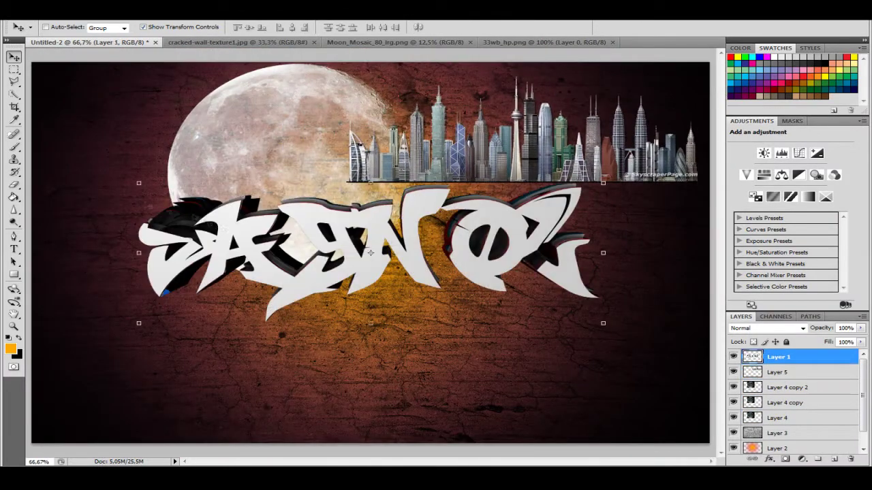
left_click_drag(13, 184, 75, 207)
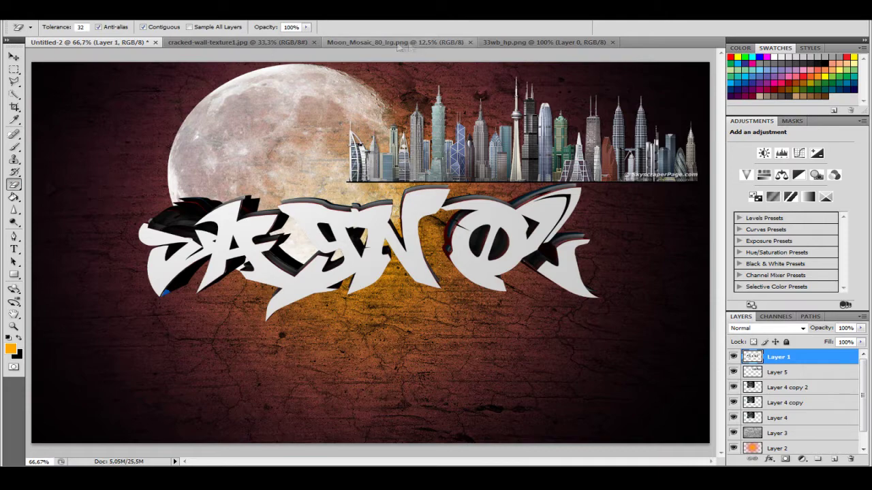
left_click(13, 57)
left_click(779, 372)
left_click_drag(523, 130, 368, 163)
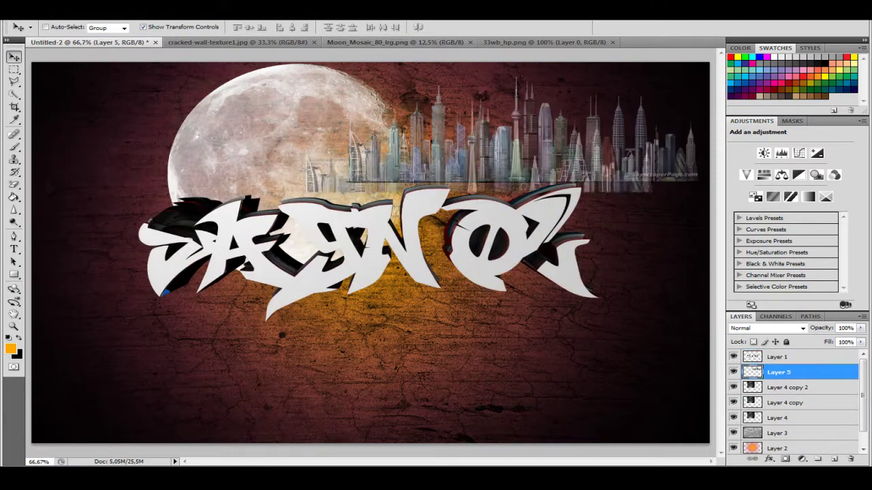
On a new layer, paint white clouds over the top-left sky.
key("e")
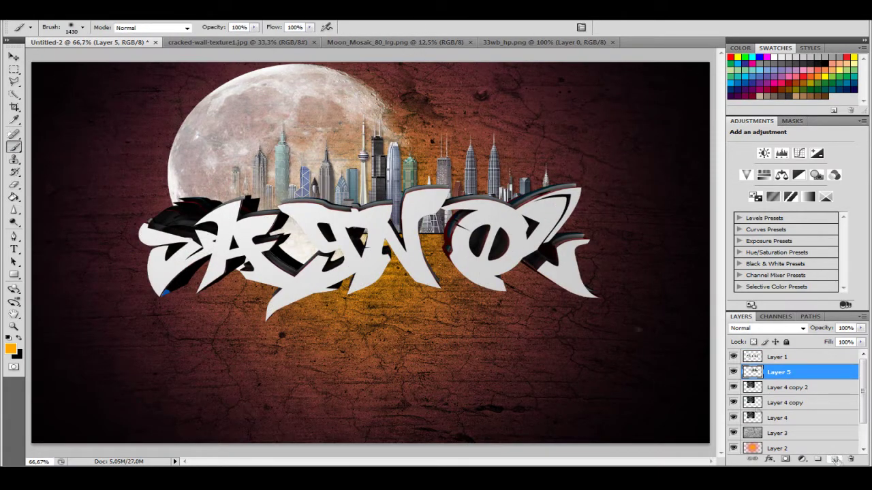
left_click(835, 461)
right_click(417, 159)
key("Escape")
left_click(10, 349)
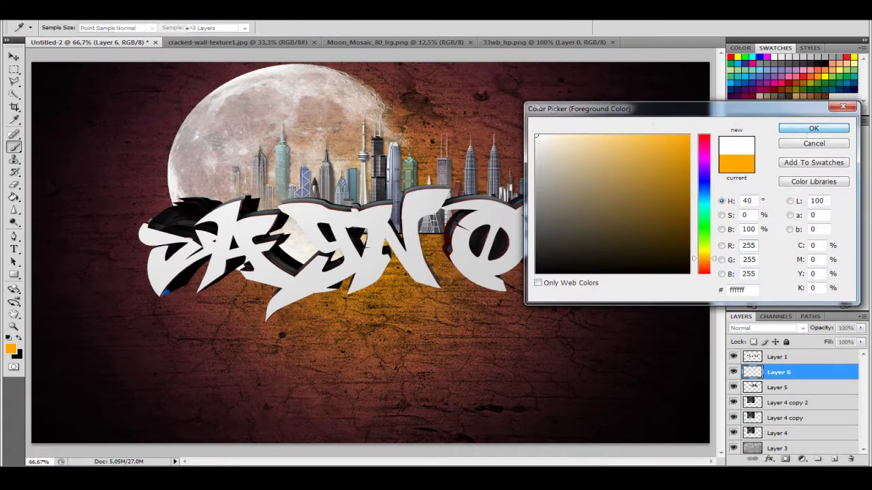
left_click(486, 41)
key("ctrl+minus")
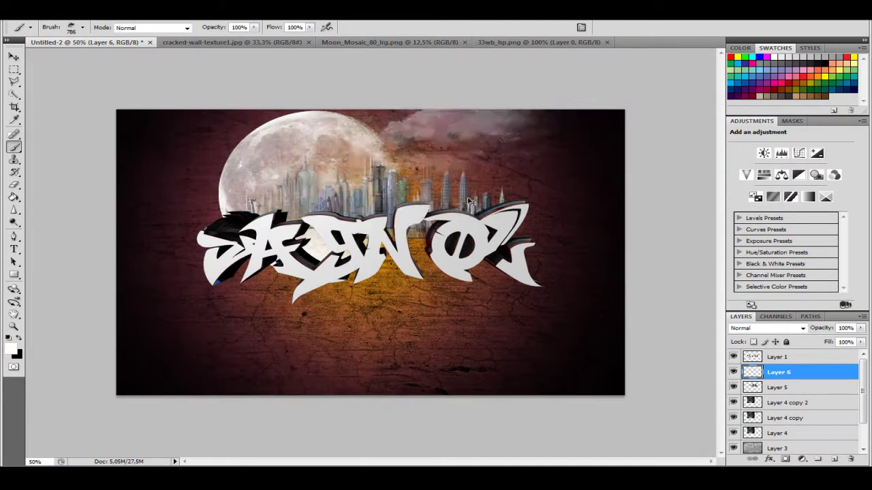
key("ctrl+z")
left_click(170, 140)
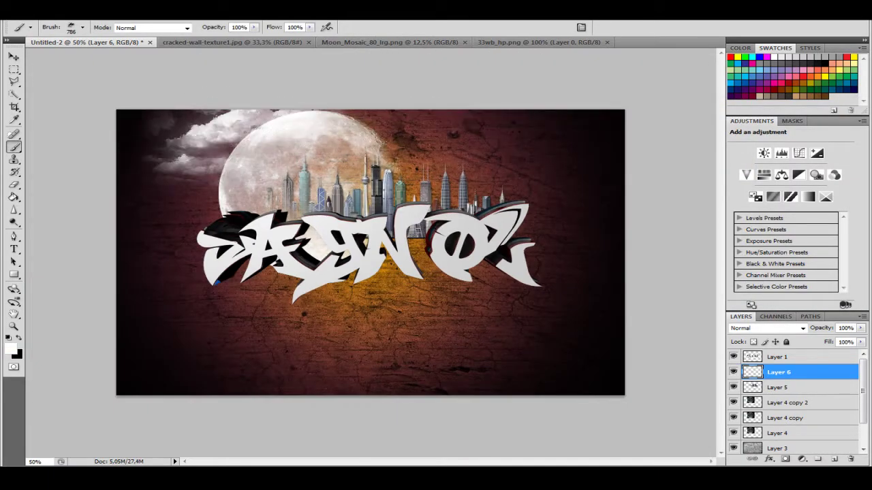
Stamp larger cloud brushes, including a 523 px one, over the top-right sky and the moon's right edge.
right_click(451, 145)
double_click(507, 258)
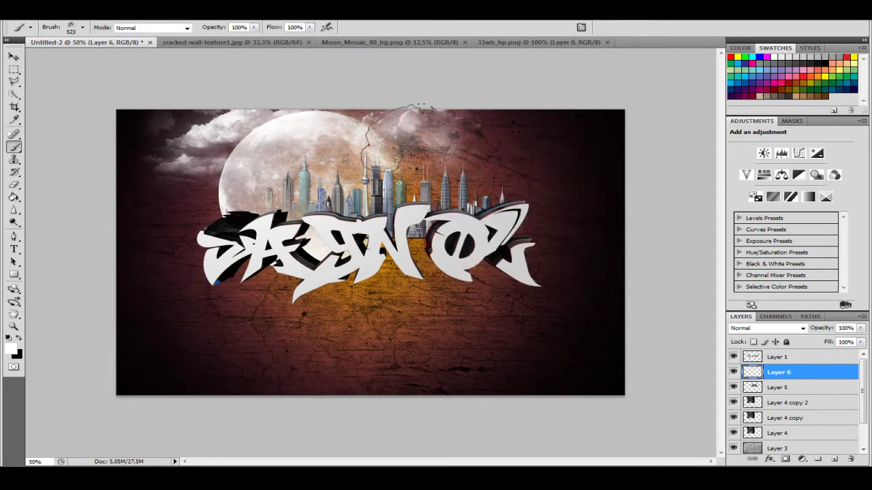
right_click(446, 166)
double_click(563, 284)
left_click(477, 146)
key("ctrl+z")
right_click(417, 167)
double_click(488, 271)
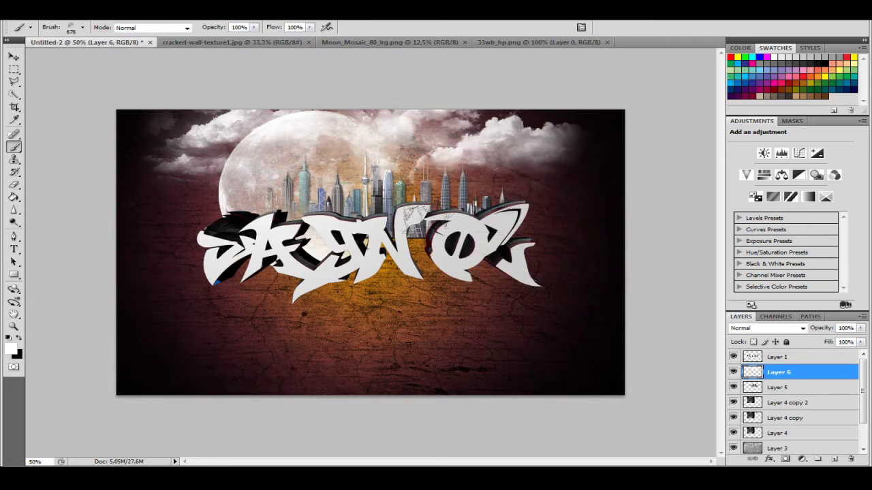
left_click(460, 175)
right_click(417, 166)
key("Return")
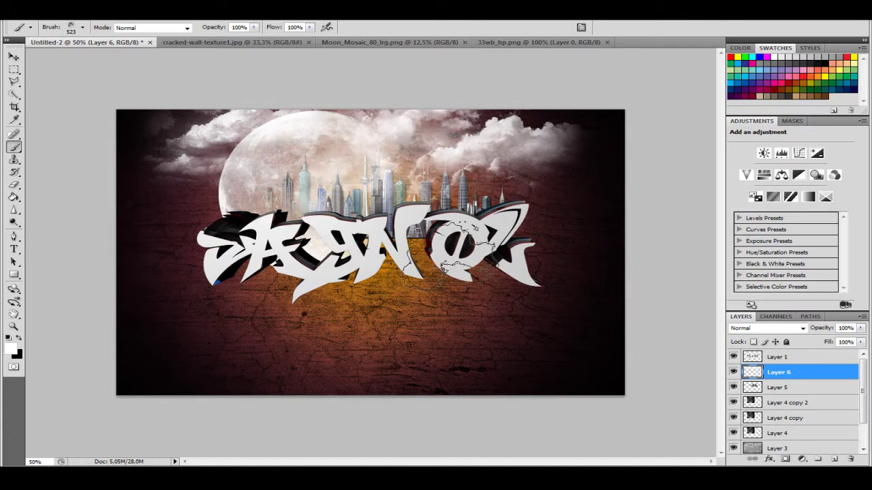
left_click(476, 170)
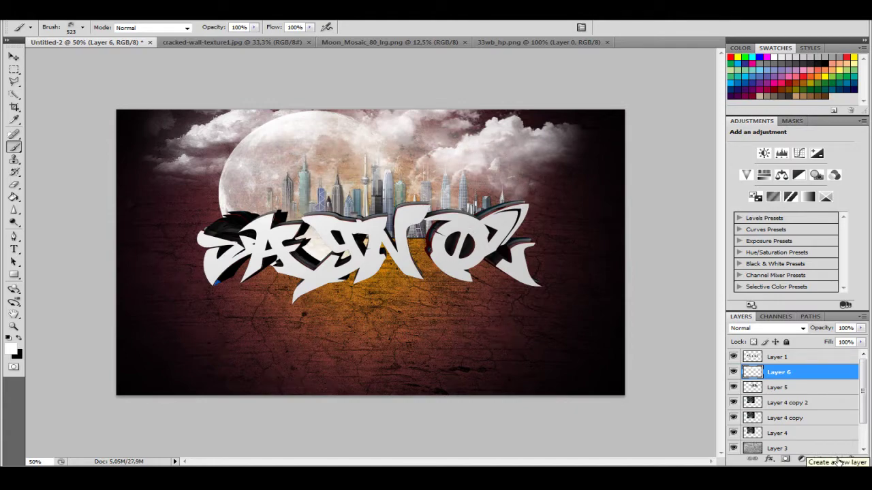
Give the lettering layer a 35 px Multiply stroke at 59% opacity.
left_click(777, 357)
double_click(818, 357)
left_click_drag(443, 118, 608, 136)
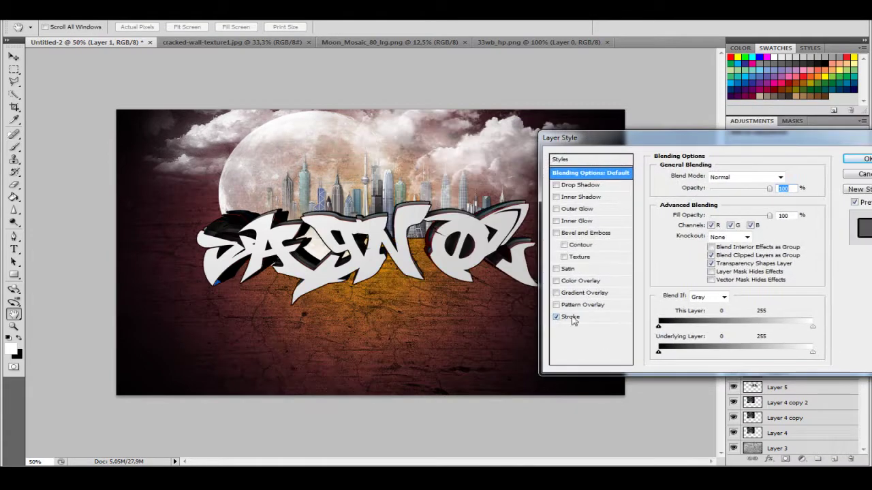
left_click(570, 317)
left_click_drag(714, 179, 718, 180)
left_click_drag(757, 213, 722, 212)
left_click(769, 201)
left_click(717, 246)
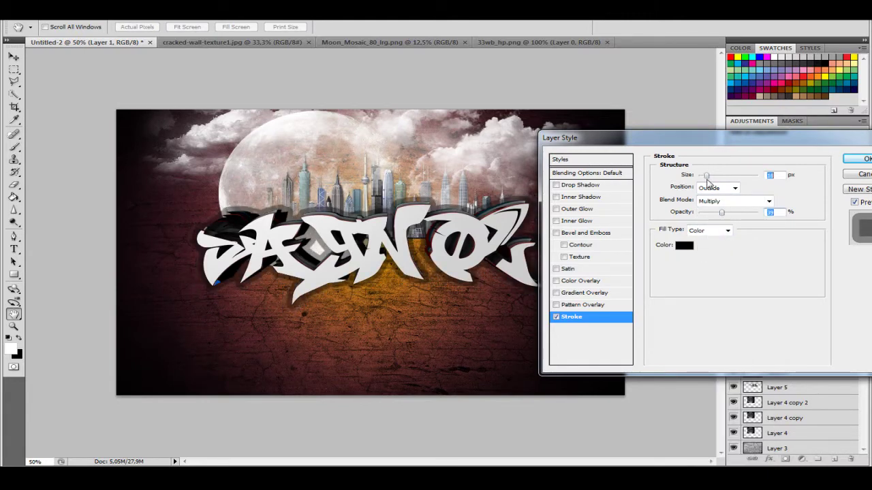
left_click(859, 159)
Pick a 307 px brush and move Layer 7 below the lettering layer.
right_click(419, 148)
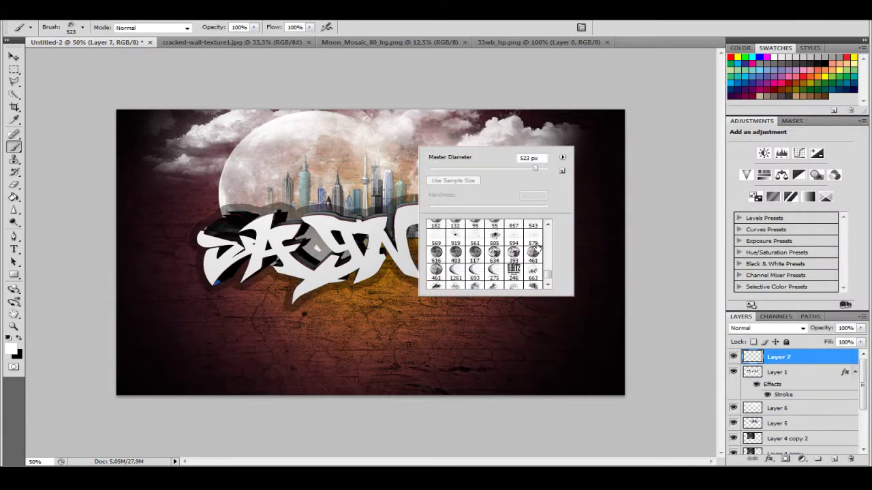
mouse_move(548, 228)
left_mouse_down()
mouse_move(550, 264)
mouse_move(550, 252)
left_mouse_up()
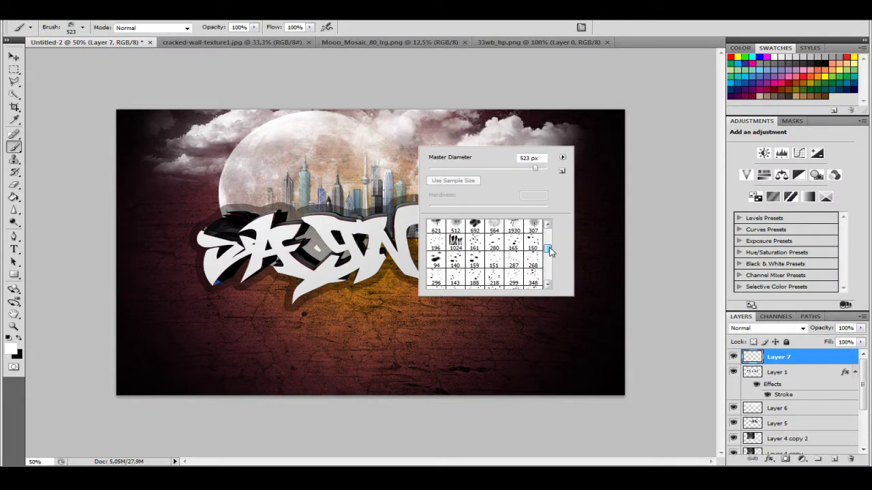
left_click(533, 225)
left_click(605, 87)
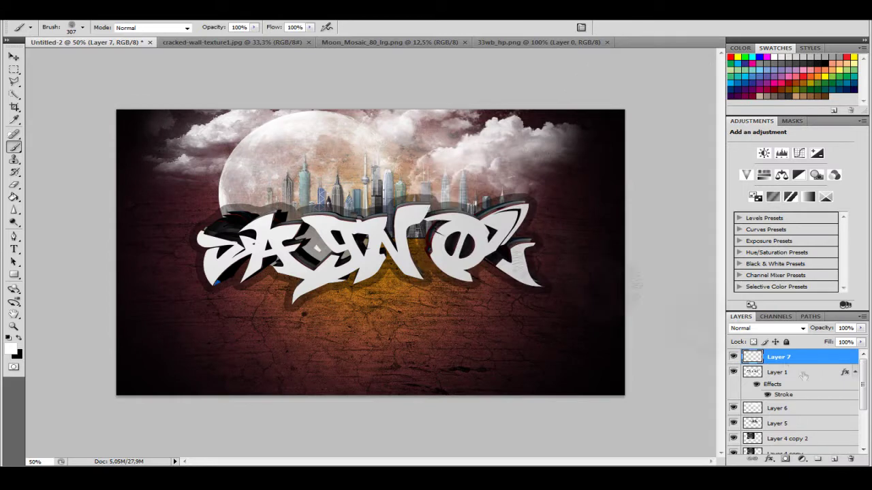
left_click_drag(796, 423, 794, 401)
Stamp a pink ff00c0 firework burst just right of the moon.
left_click(10, 349)
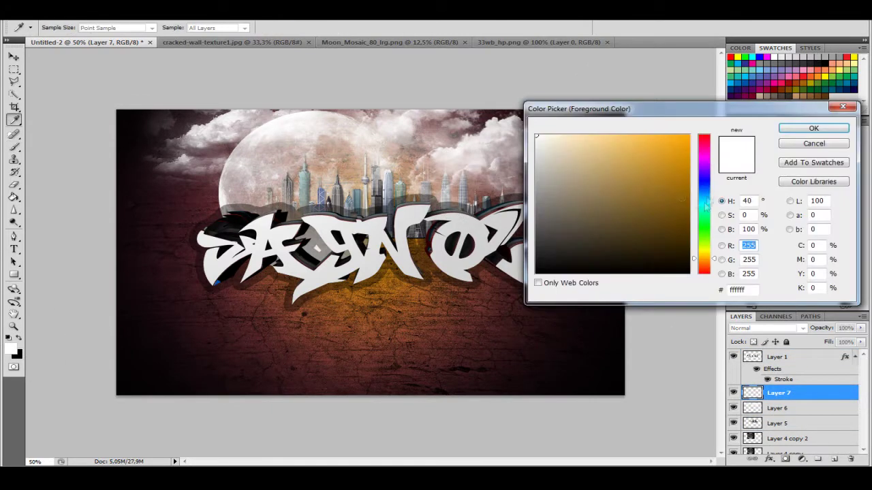
left_click(709, 153)
key("Return")
key("b")
right_click(477, 187)
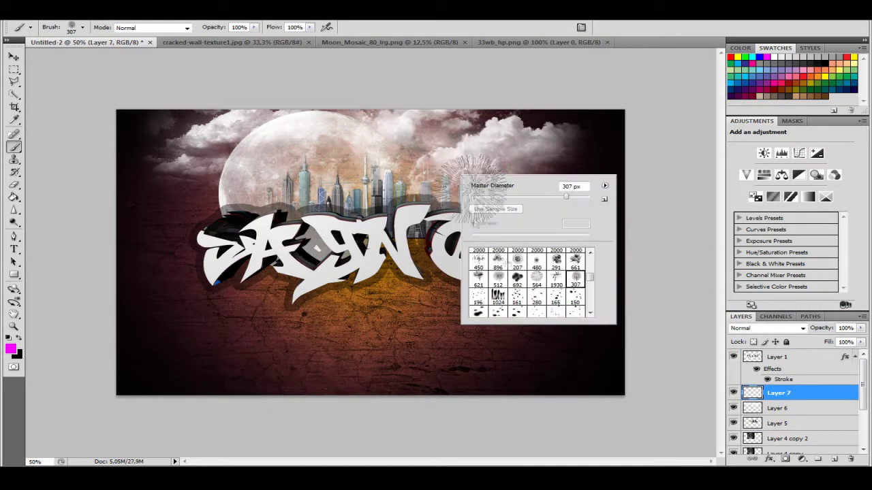
double_click(518, 262)
left_click(477, 170)
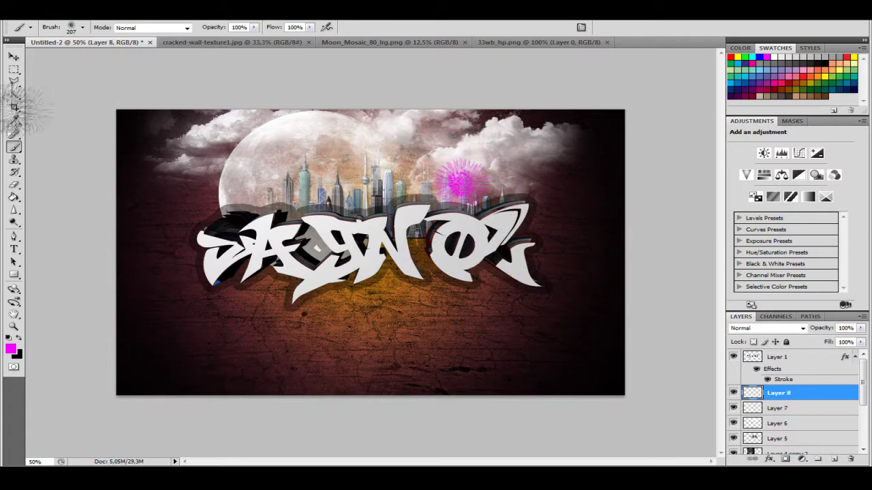
Set the burst layer to Color blend mode and pick a soft round brush for its edges.
left_click(766, 328)
left_click(749, 317)
right_click(417, 162)
scroll(476, 273, "up", 5)
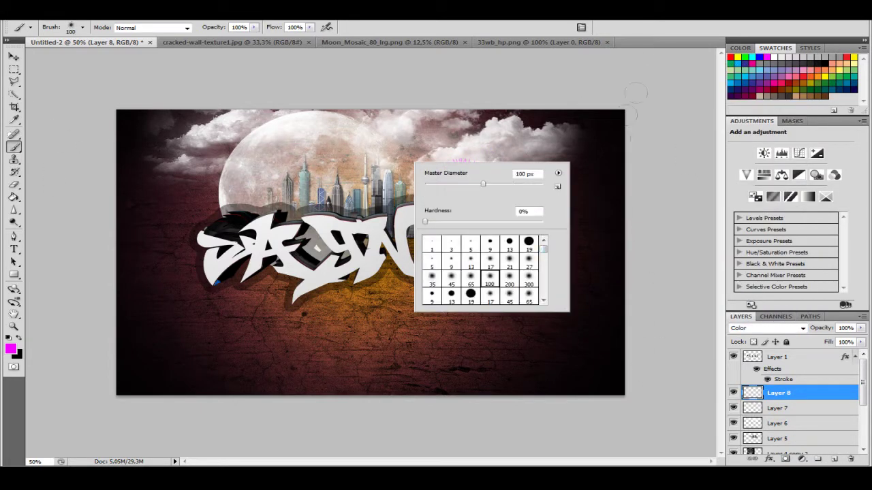
double_click(513, 286)
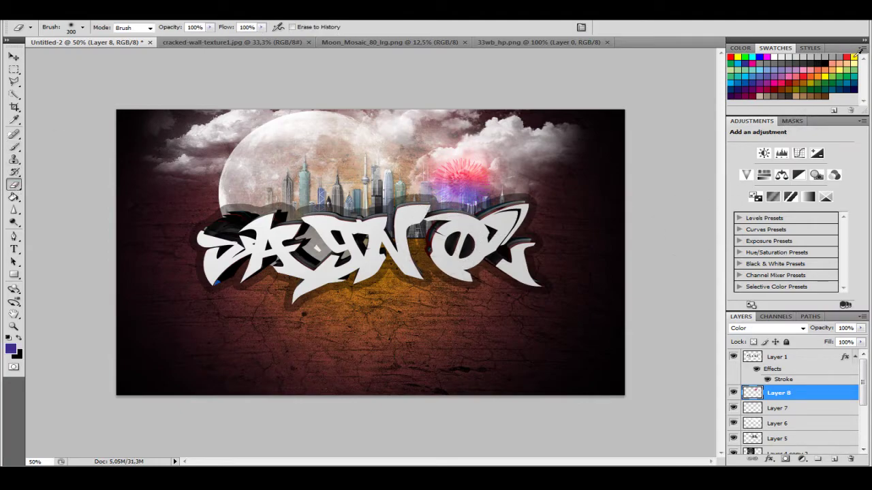
right_click(355, 183)
Add a rainbow Gradient Overlay to the Layer 9 streaks and rotate them.
scroll(487, 285, "down", 2)
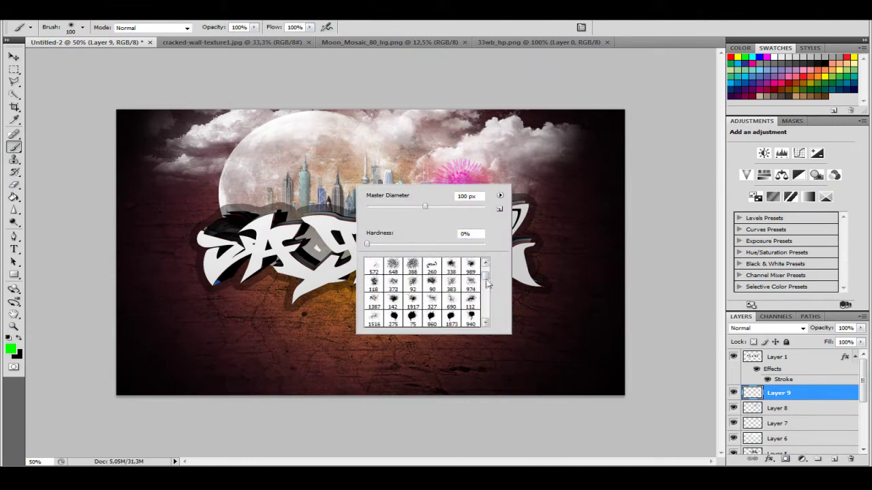
right_click(784, 393)
left_click(788, 143)
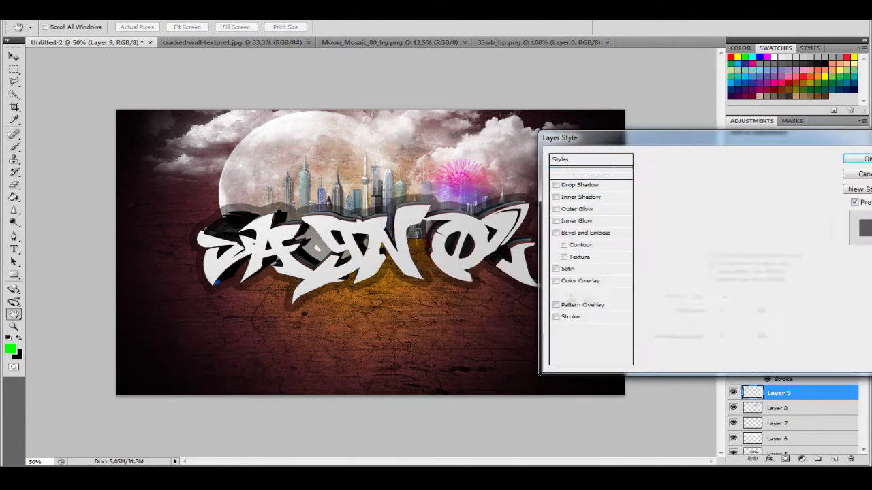
left_click(587, 292)
left_click(767, 200)
scroll(725, 248, "down", 3)
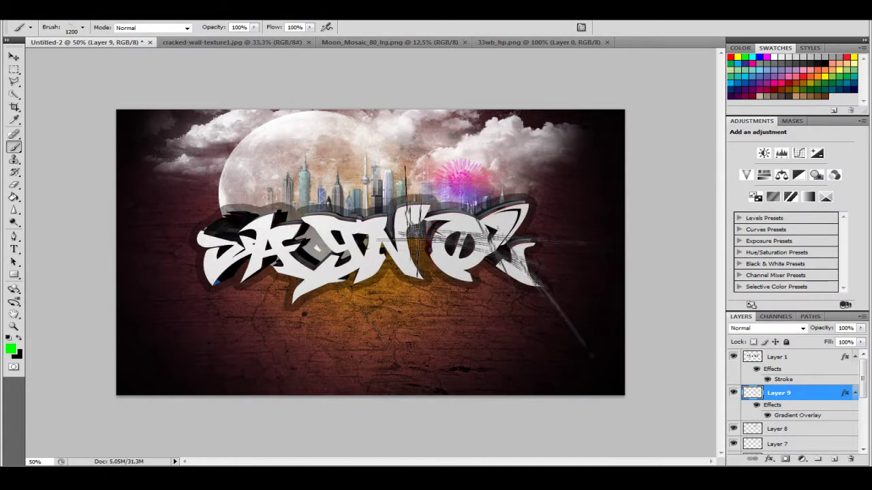
key("ctrl+t")
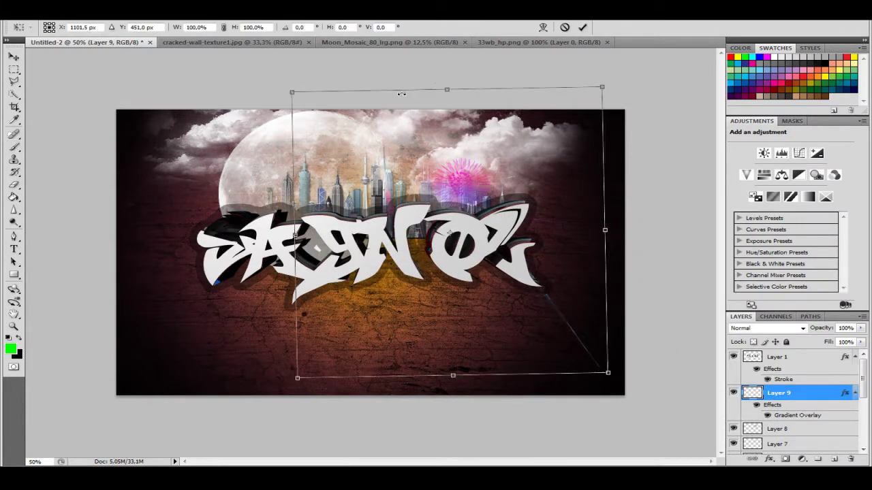
key("Return")
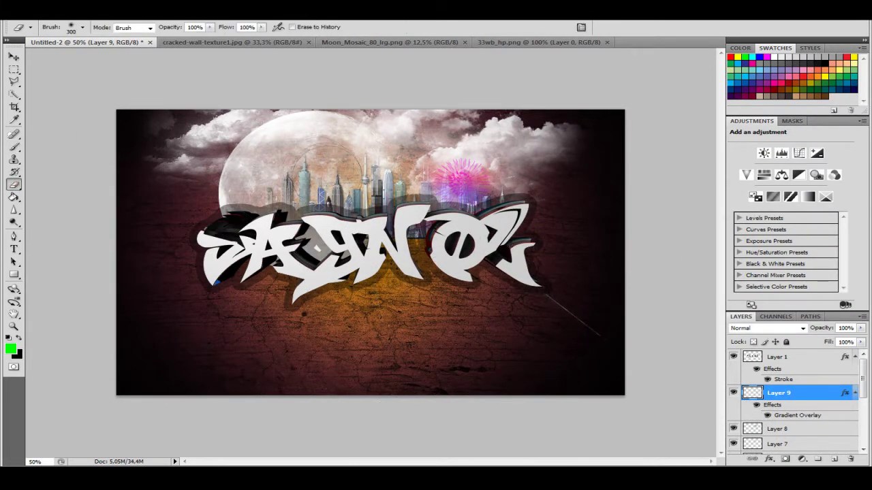
Duplicate the streak layer and rotate the copy toward the lower left.
left_click(19, 58)
right_click(778, 393)
left_click(770, 164)
key("Return")
key("ctrl+t")
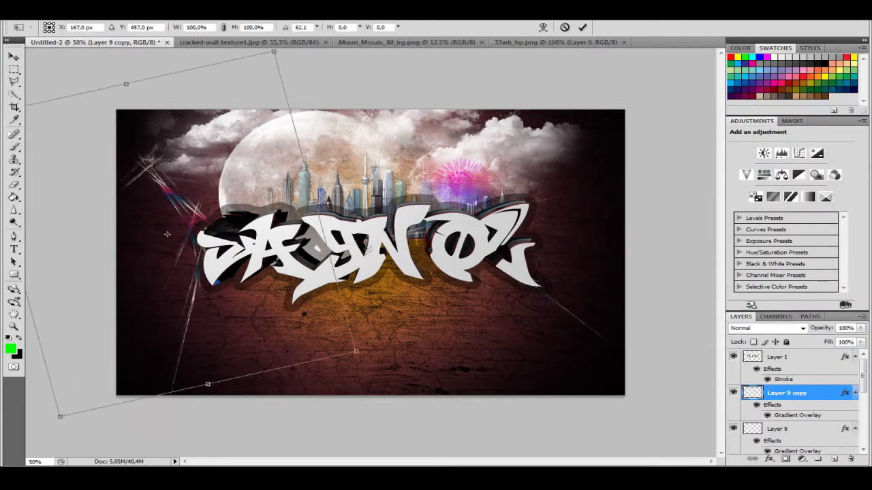
left_click_drag(167, 234, 163, 307)
key("Return")
key("ctrl+t")
key("Return")
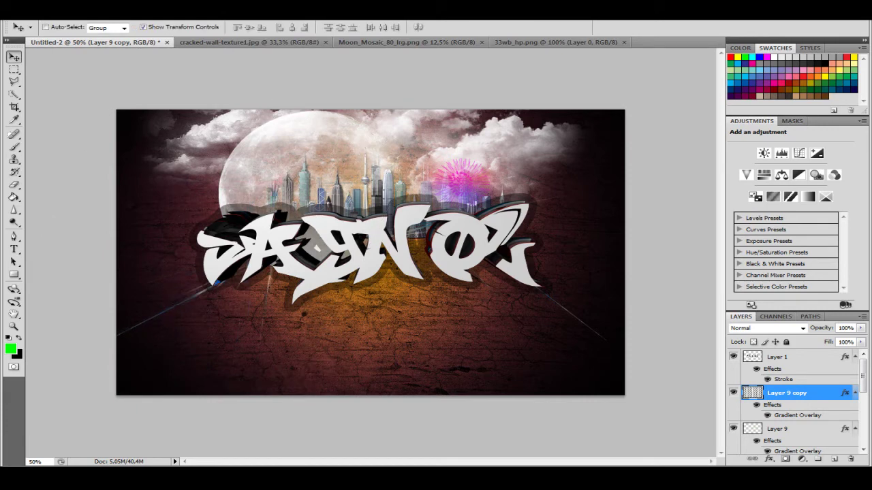
key("ctrl+t")
left_click_drag(419, 56, 58, 130)
key("Return")
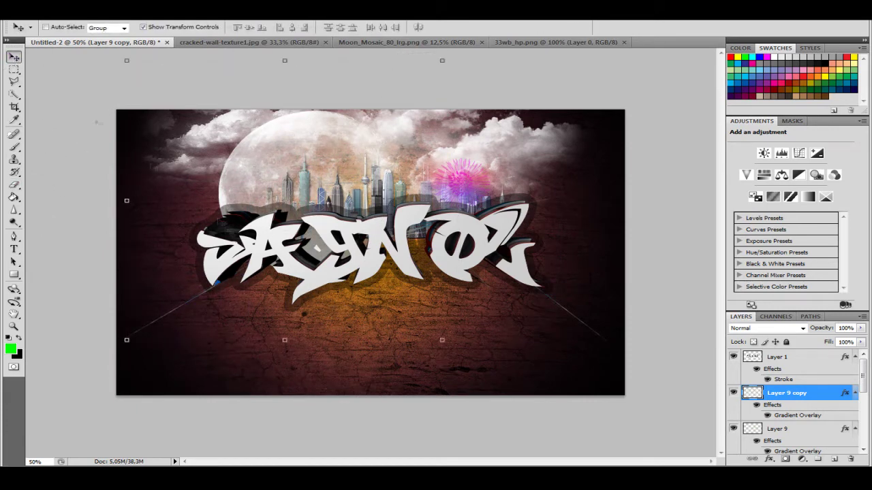
Add a new Layer 10 and give it a gradient overlay layer style.
left_click(834, 459)
right_click(784, 393)
left_click(770, 148)
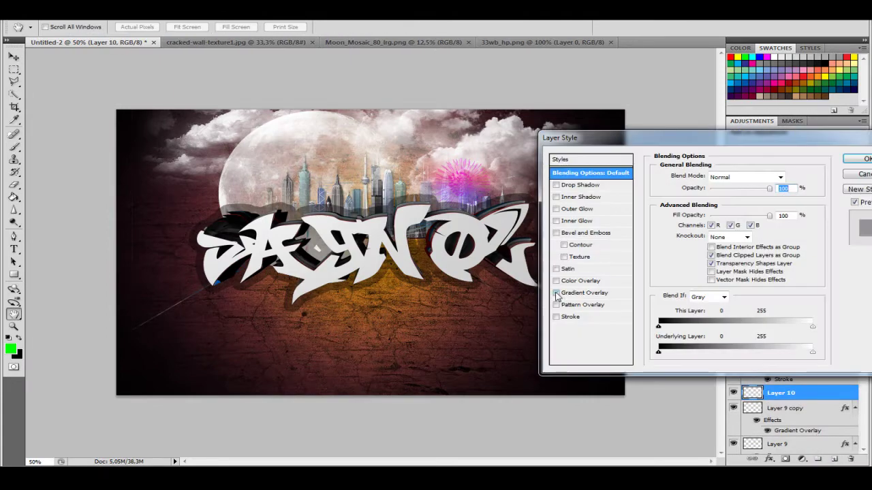
left_click(588, 293)
left_click(767, 199)
key("Return")
key("Return")
Switch to the Brush tool with the 302 px brush preset.
key("b")
right_click(361, 249)
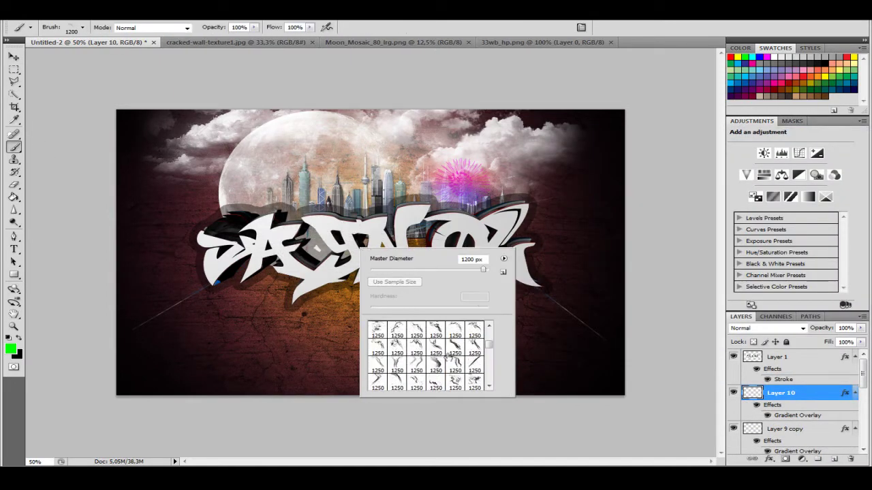
scroll(448, 360, "down", 3)
double_click(396, 346)
Change the brush to the 675 px preset.
right_click(376, 233)
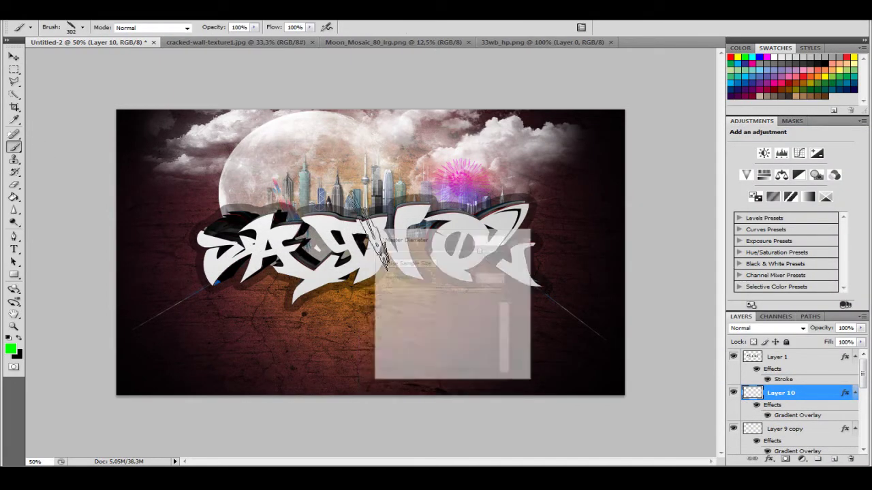
scroll(470, 340, "down", 2)
scroll(470, 342, "down", 2)
scroll(469, 342, "down", 3)
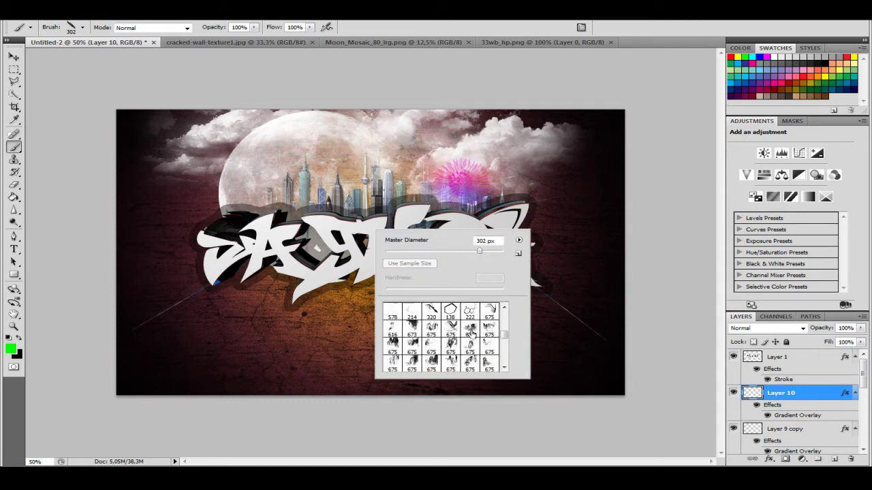
scroll(469, 343, "down", 3)
scroll(469, 343, "down", 3)
double_click(470, 343)
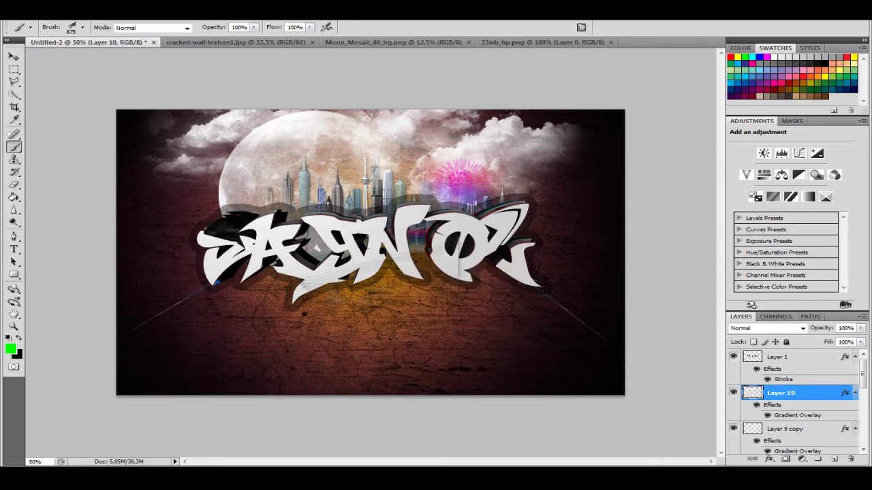
Duplicate Layer 10, then undo the duplication.
right_click(783, 402)
left_click(790, 171)
key("Return")
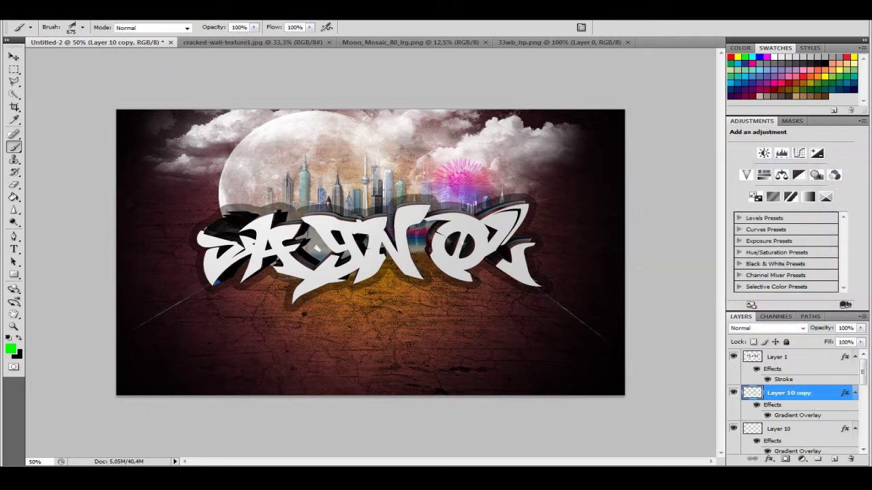
key("ctrl+z")
Load the 640 px brush preset and stamp light marks beside the graffiti.
right_click(335, 232)
left_click_drag(464, 331, 464, 323)
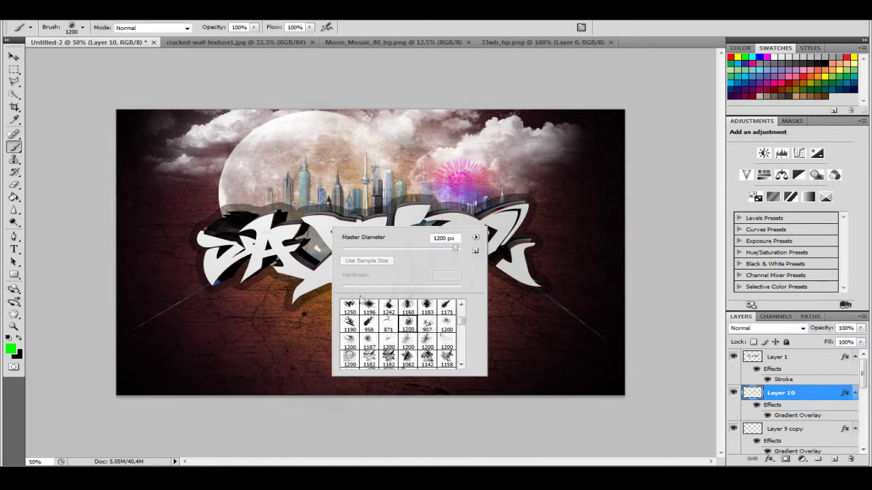
double_click(387, 344)
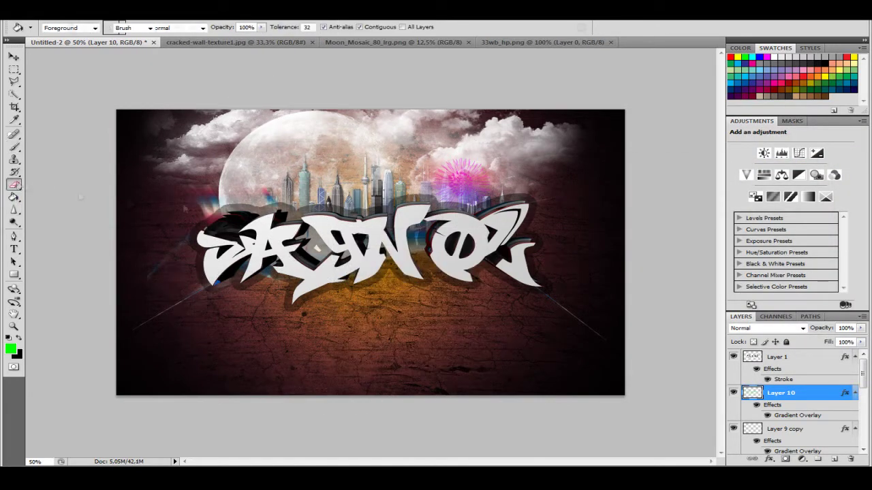
key("b")
right_click(292, 213)
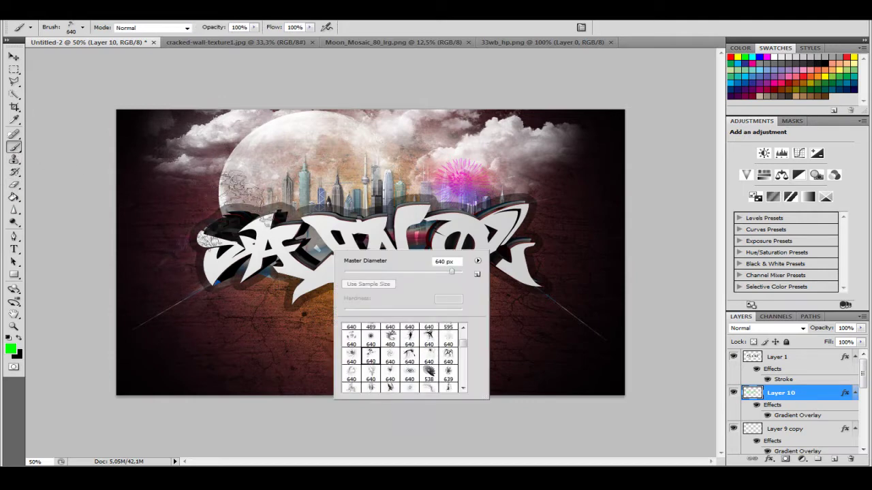
key("Return")
right_click(324, 265)
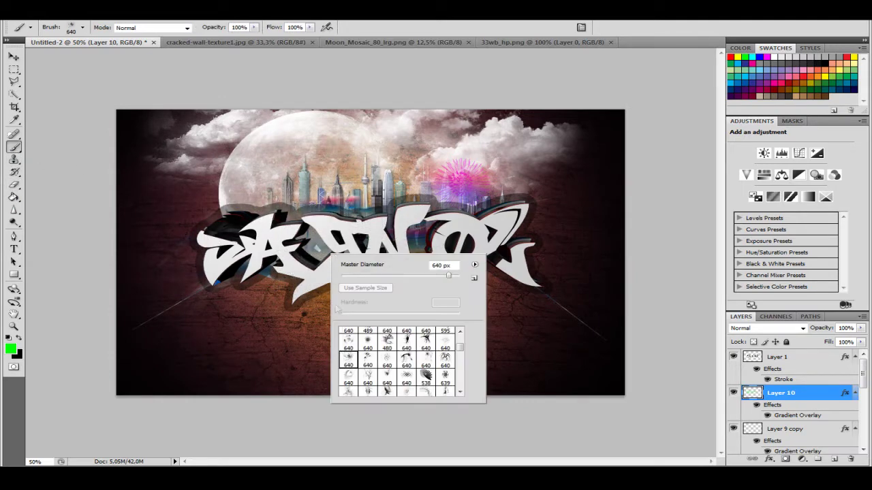
key("Return")
left_click(402, 272)
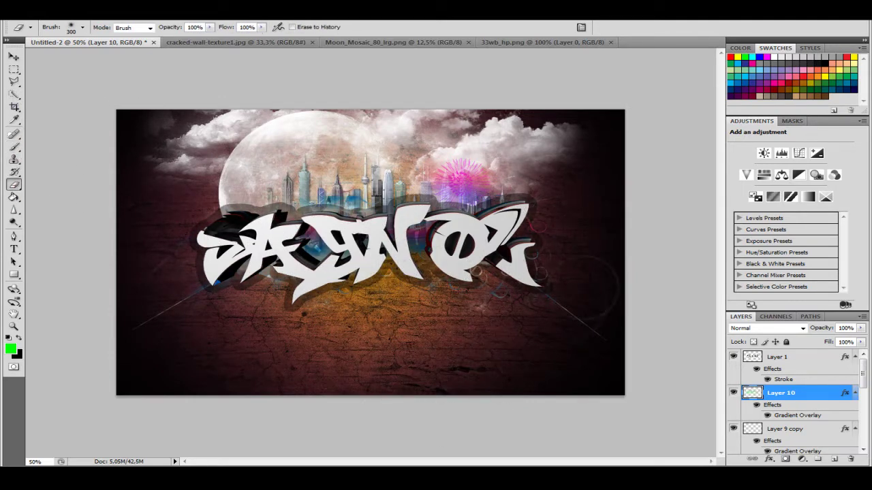
Return from the eraser to the brush, stamp a mark over the letters, then undo it.
right_click(421, 187)
key("Return")
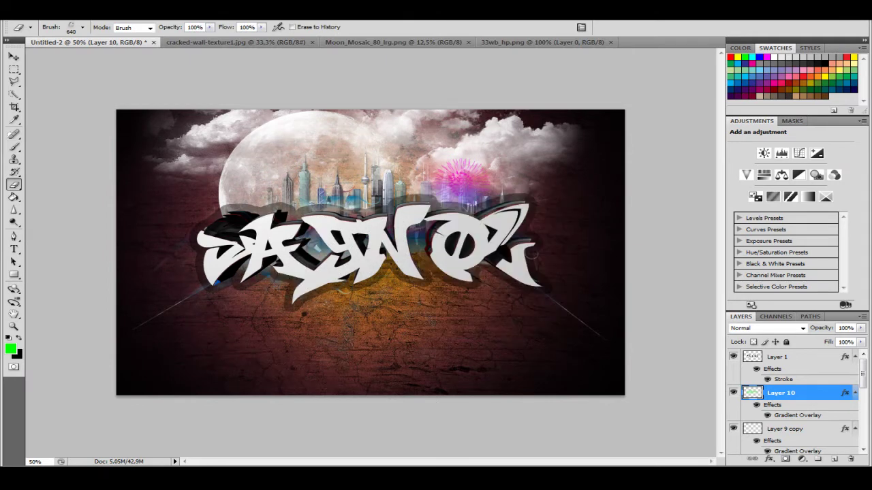
right_click(429, 244)
key("b")
key("Return")
left_click(296, 276)
key("ctrl+z")
Stamp a blue sparkle beneath the letters, then load the 1250 px brush preset.
right_click(409, 305)
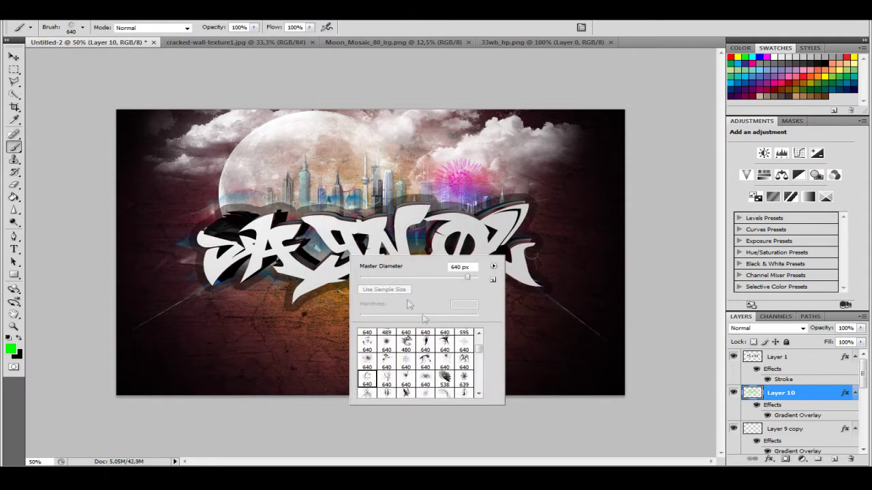
double_click(425, 346)
left_click(368, 289)
right_click(518, 254)
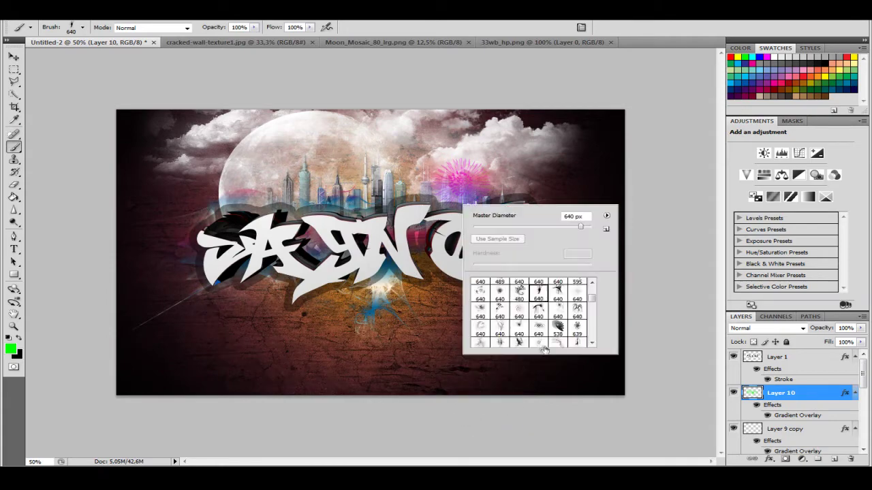
key("Return")
right_click(429, 240)
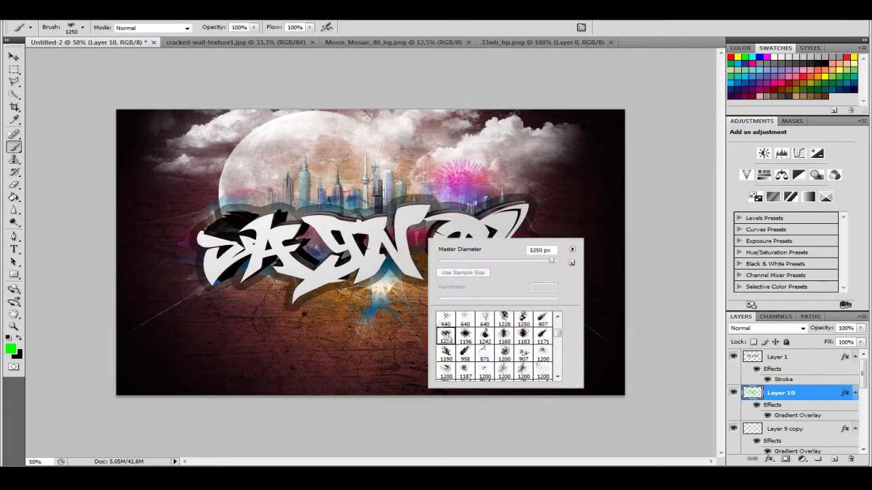
double_click(446, 334)
Save the artwork as a JPEG named 'gimnasio' with Save As.
left_click(34, 10)
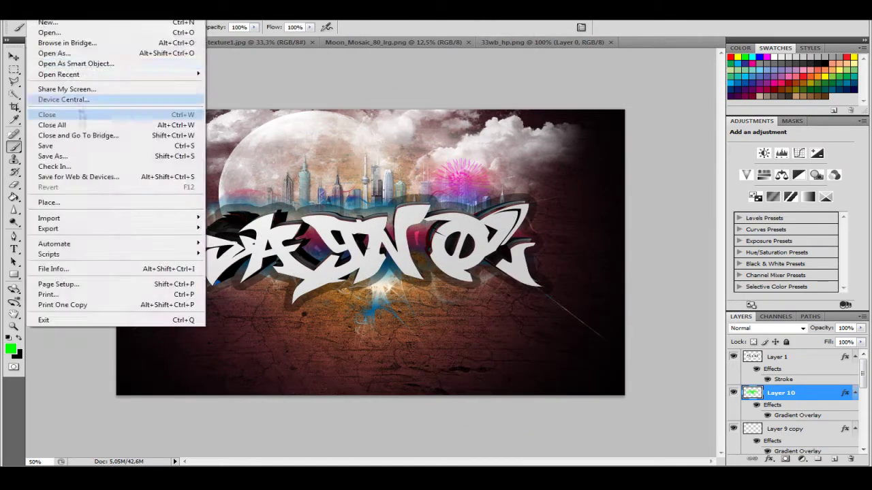
left_click(40, 154)
type("gimnasio")
key("Return")
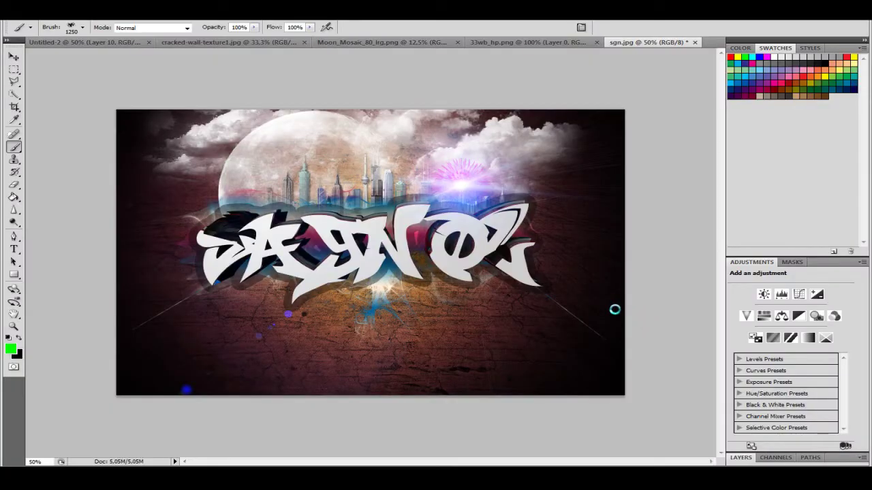
Cancel a trial pink hue shift, then add a Hue/Saturation adjustment layer with hue -11.
left_click(320, 93)
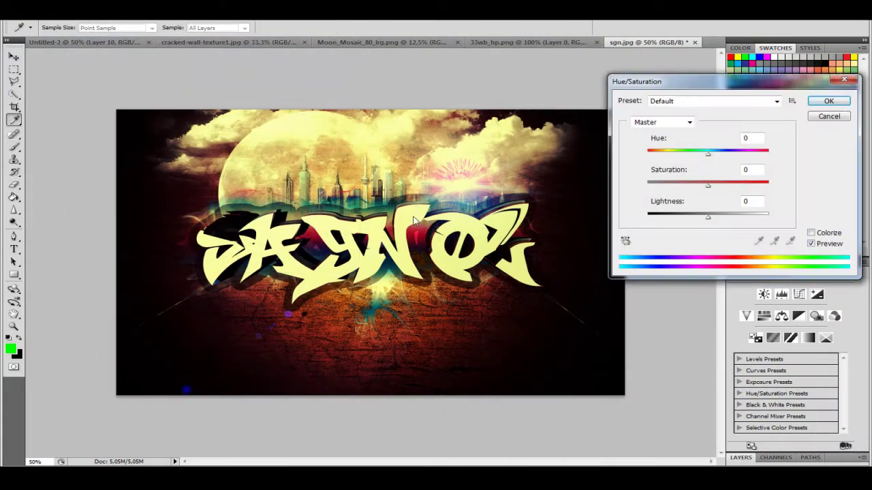
left_click_drag(708, 154, 678, 154)
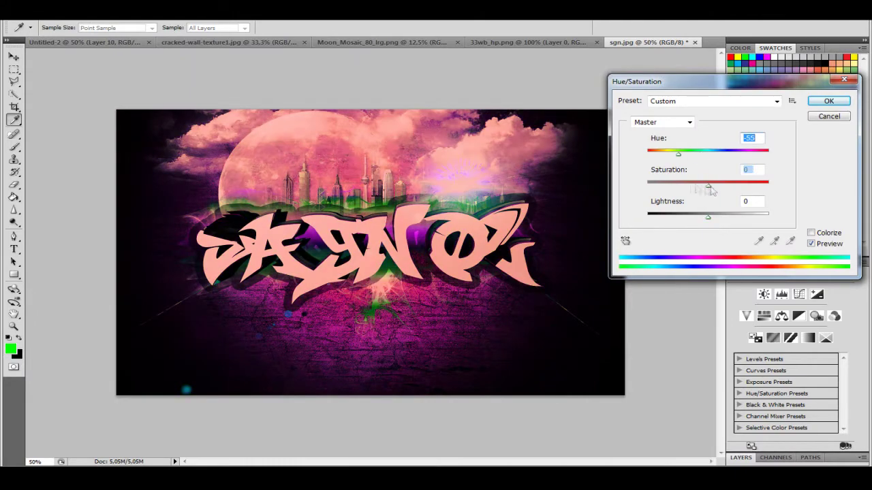
key("Escape")
left_click(765, 416)
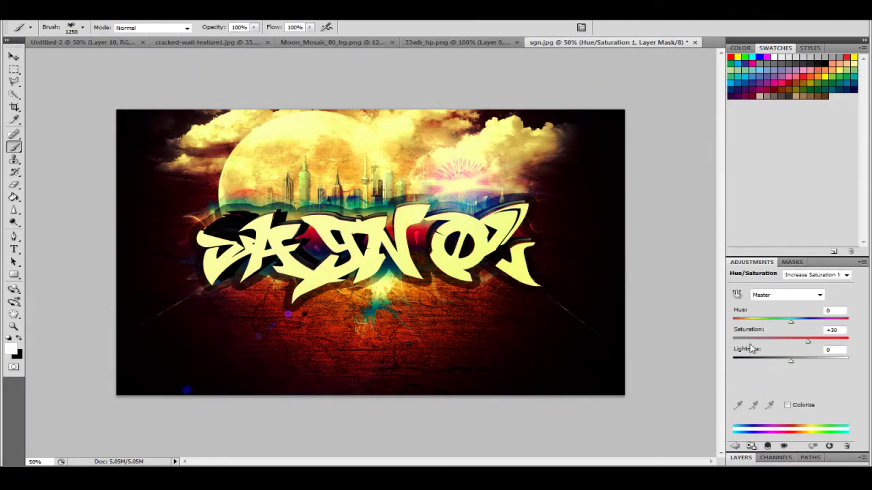
left_click_drag(790, 322, 782, 330)
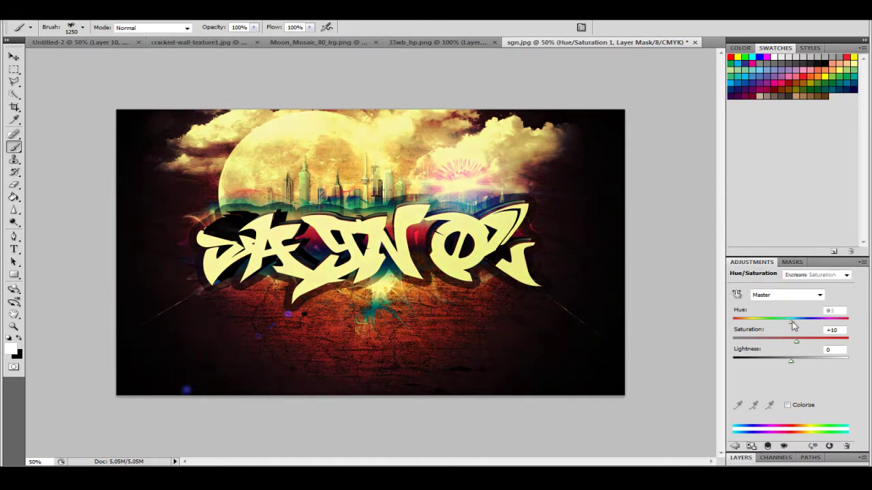
Fit the artwork to the screen and start saving it as JPEG 'SGNFINAL'.
key("ctrl+0")
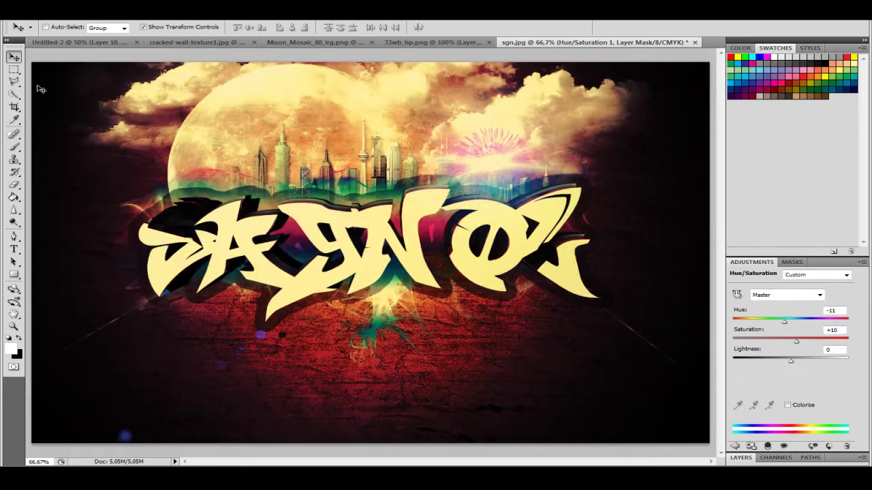
left_click(102, 156)
left_click(436, 333)
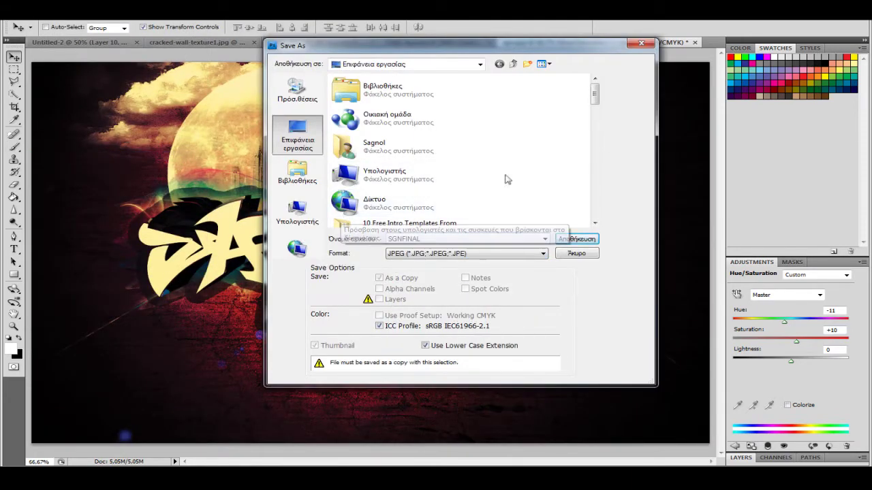